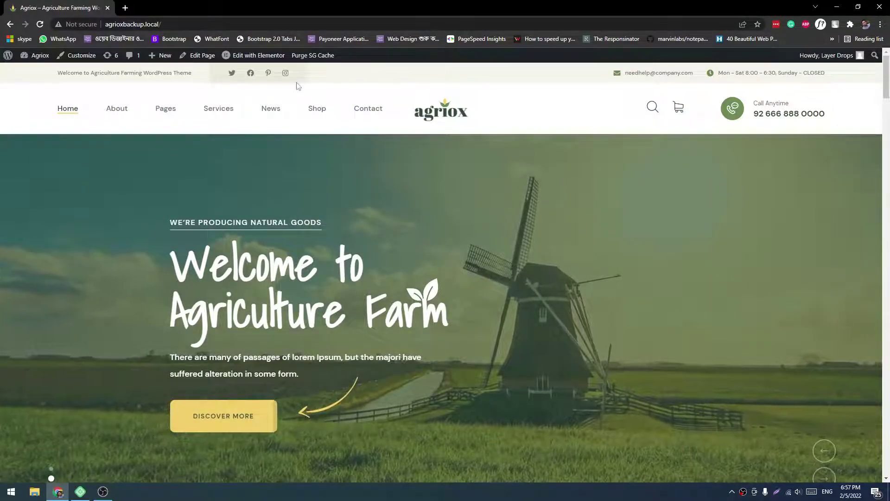
# Show the Edit with Elementor submenu in the admin bar
pyautogui.moveTo(249, 62)
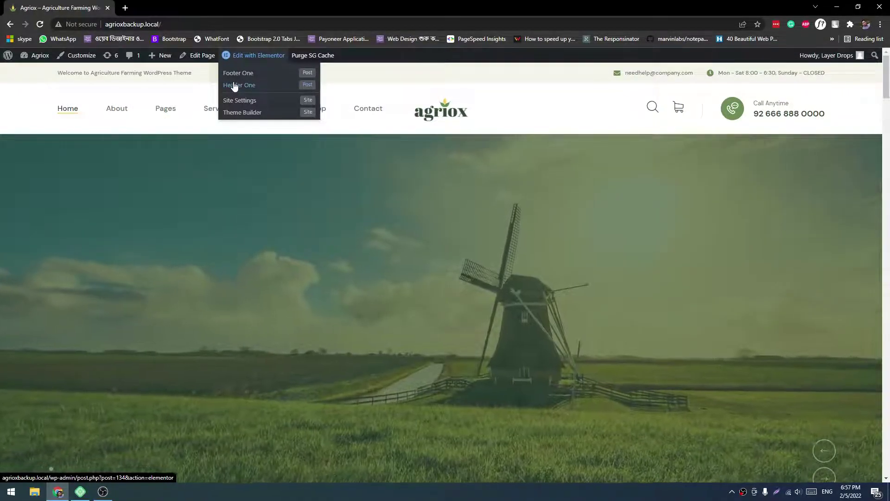
# Open the Header One template in the Elementor editor from the Edit with Elementor submenu
pyautogui.click(234, 86)
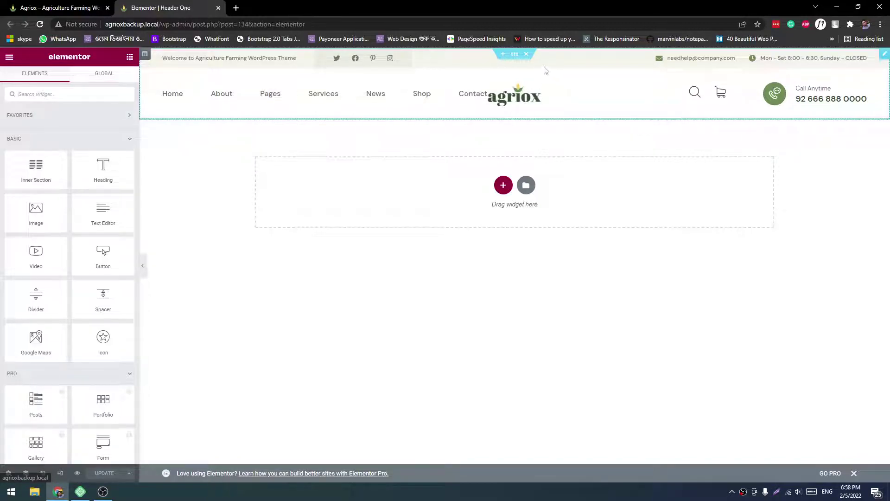
# Set Header One's Dark Logo to the potatoes photo in the Site Logo settings
pyautogui.click(581, 87)
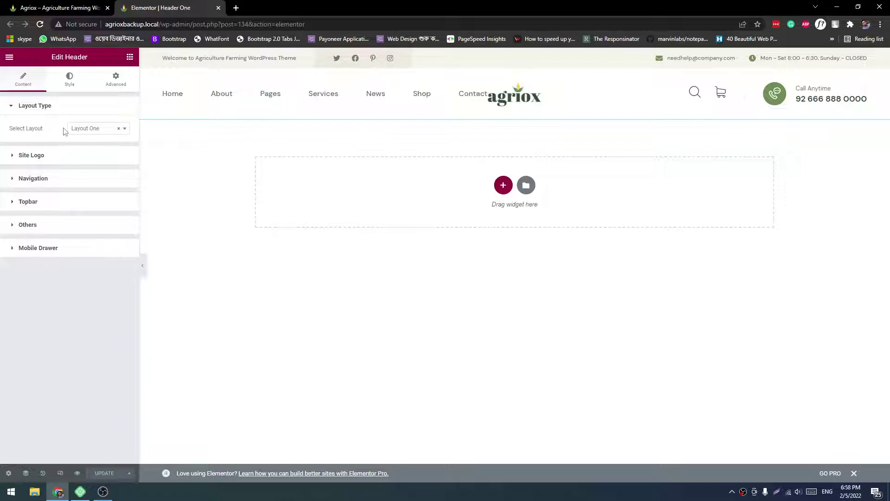
pyautogui.click(45, 156)
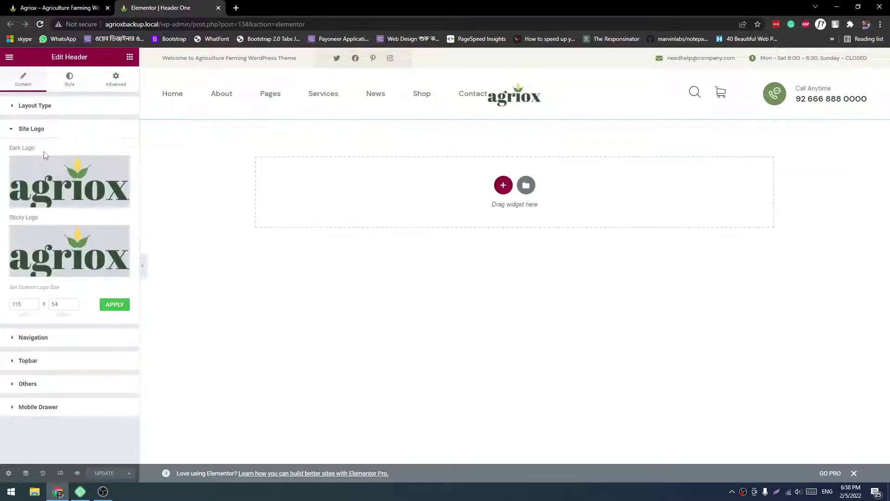
pyautogui.click(72, 191)
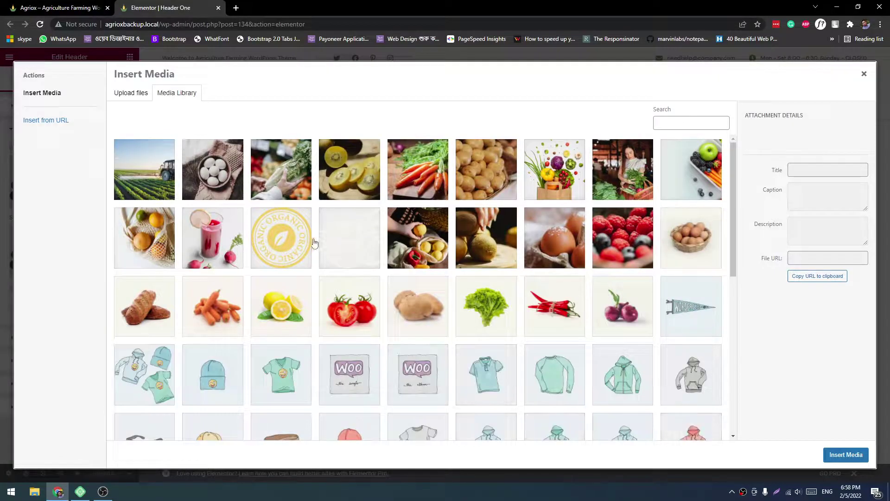
pyautogui.scroll(-8, 453, 305)
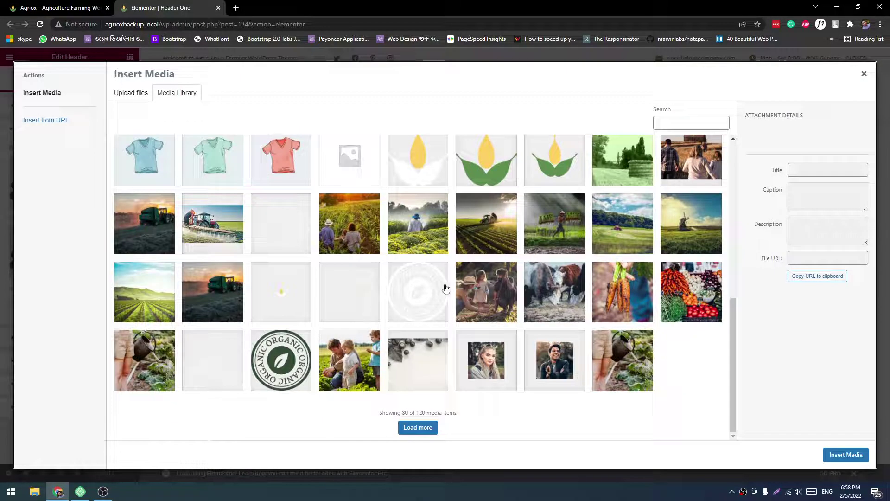
pyautogui.scroll(5, 510, 320)
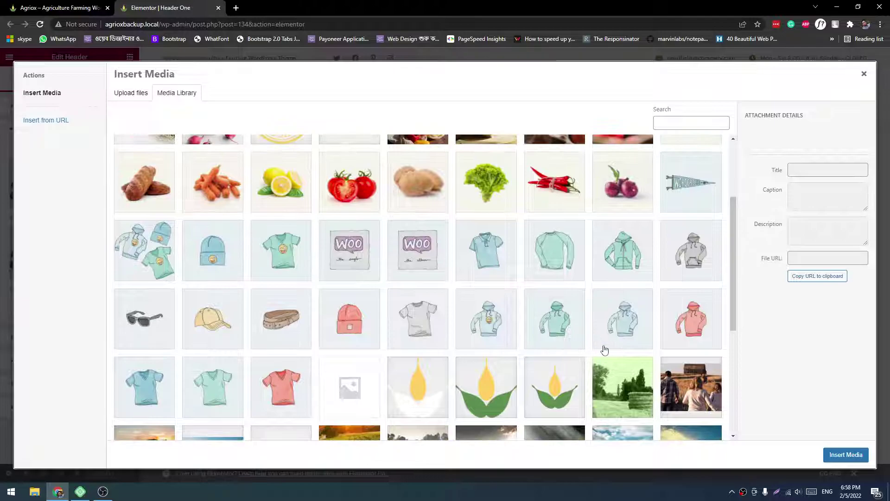
pyautogui.scroll(3, 566, 329)
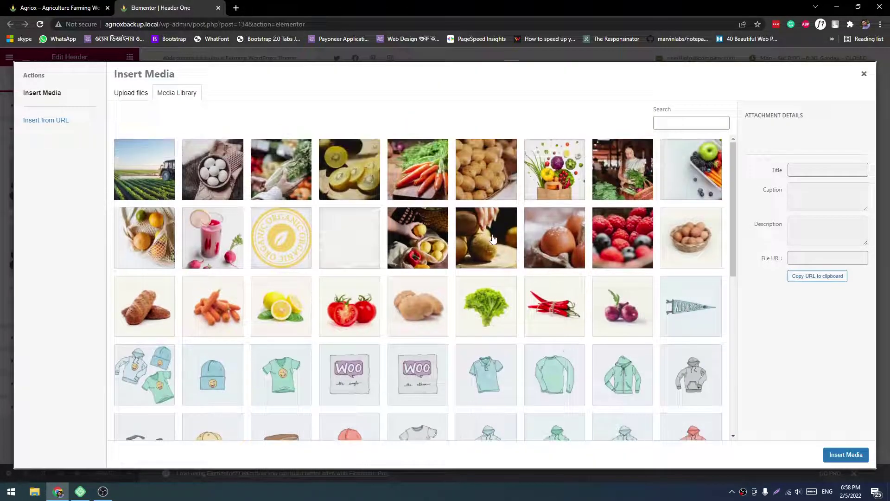
pyautogui.click(488, 188)
pyautogui.click(837, 456)
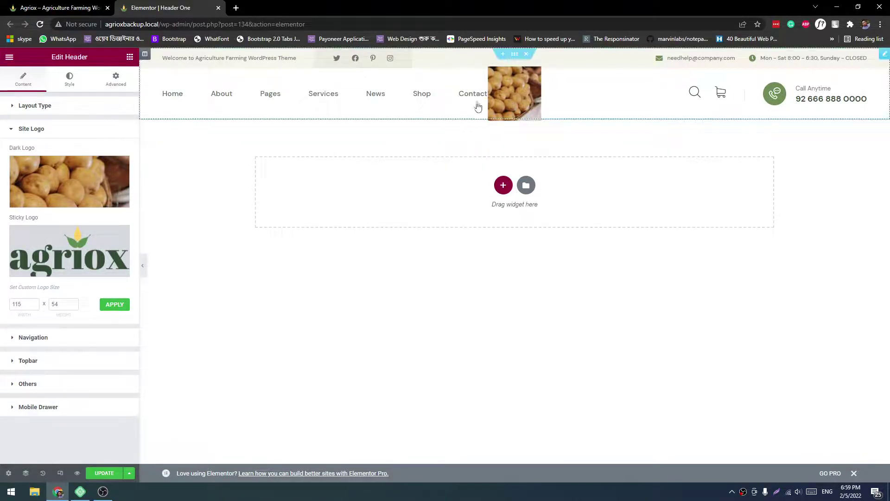
# Set the Sticky Logo to main-slider-3-3.jpg and return to the Agriox site tab
pyautogui.click(37, 240)
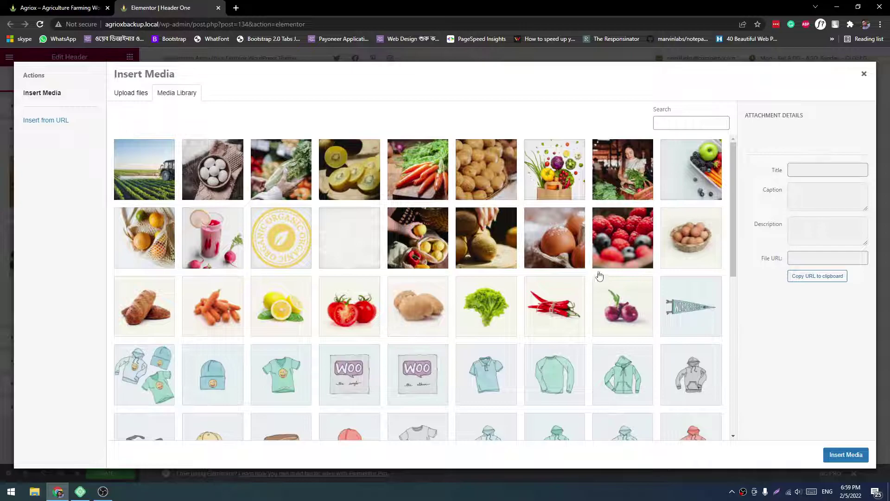
pyautogui.click(497, 252)
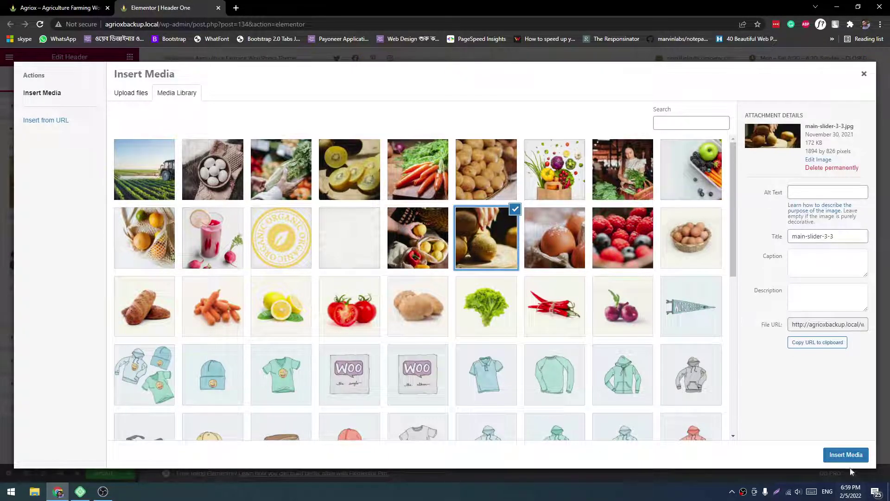
pyautogui.click(846, 455)
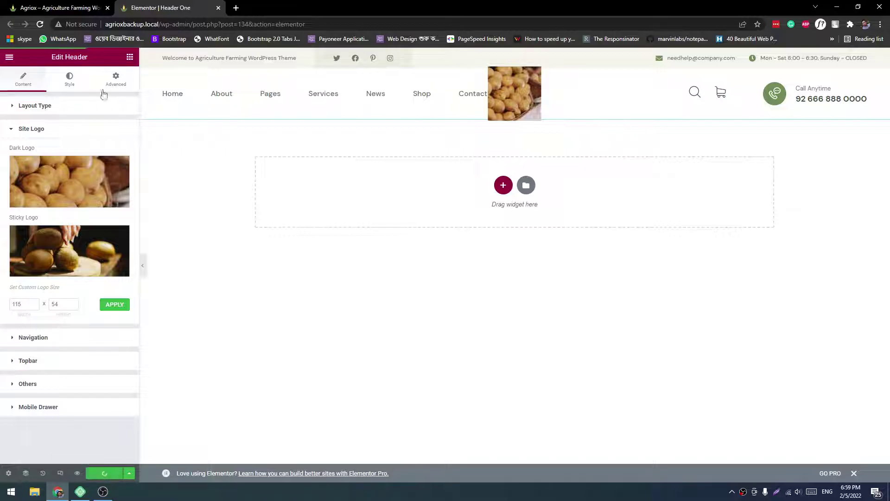
pyautogui.click(88, 8)
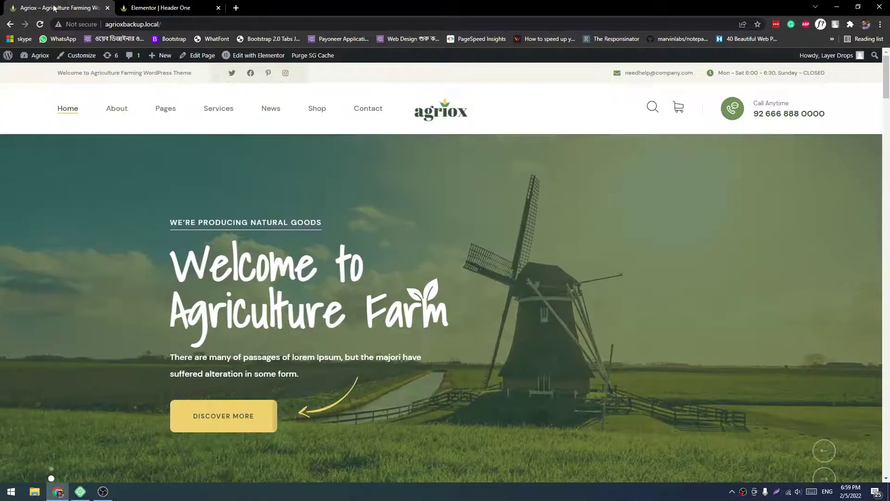
# Reload the Agriox home page and confirm the header shows the potato logo
pyautogui.click(39, 26)
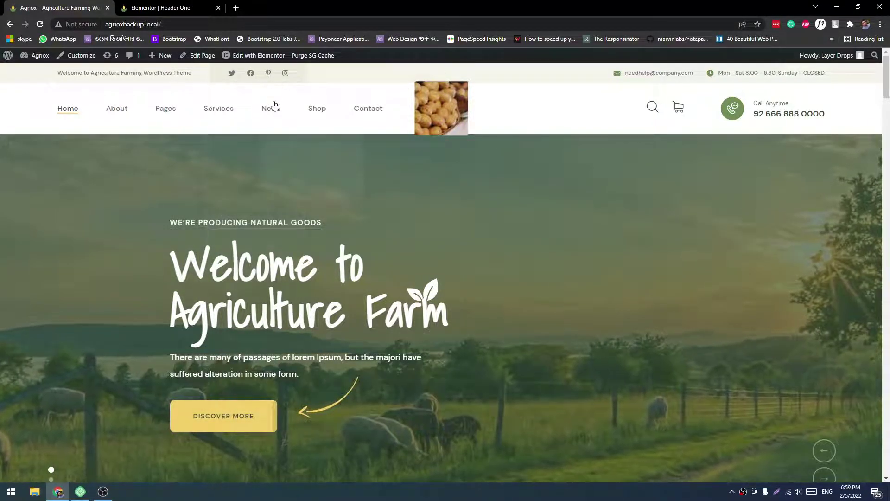
pyautogui.moveTo(265, 64)
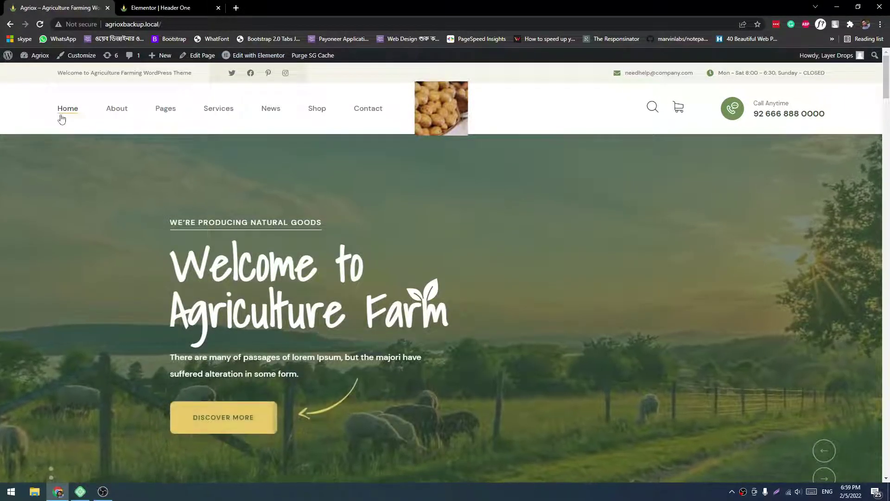
pyautogui.moveTo(62, 122)
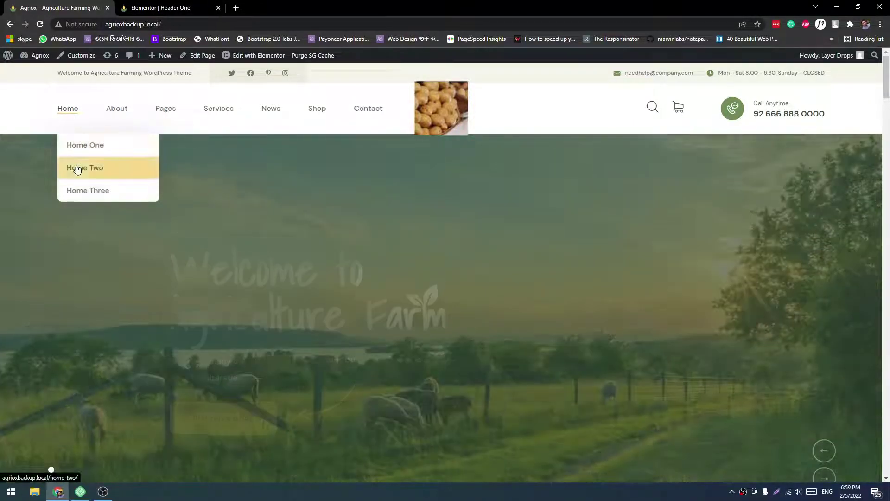
# Go to the Home Two page and open Header Two from the Edit with Elementor menu
pyautogui.click(77, 168)
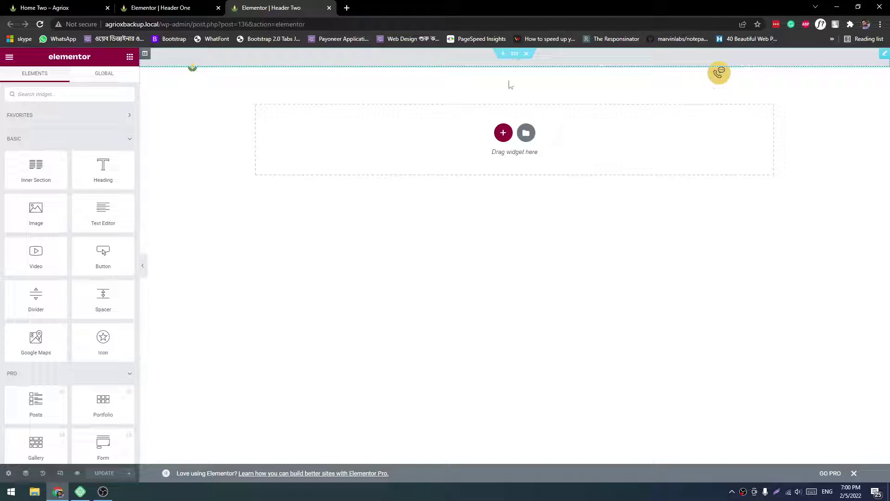
pyautogui.moveTo(437, 84)
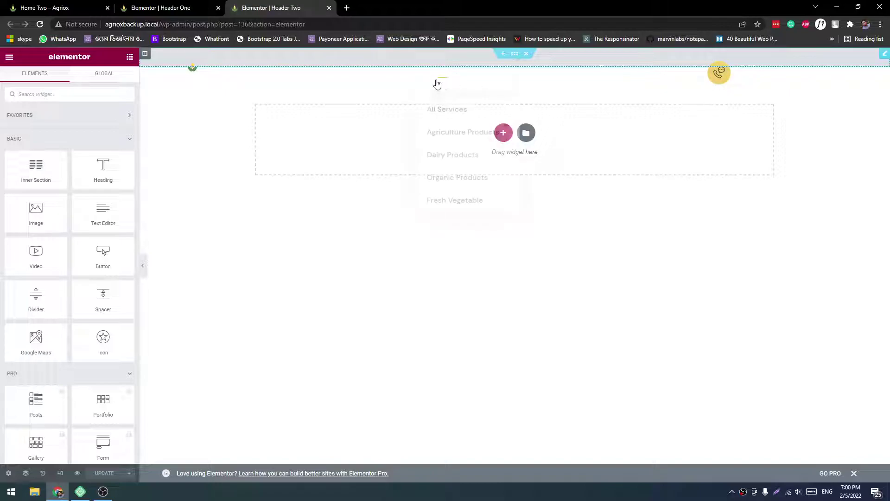
# Select Header Two's Header widget through the Navigator structure tree
pyautogui.click(25, 474)
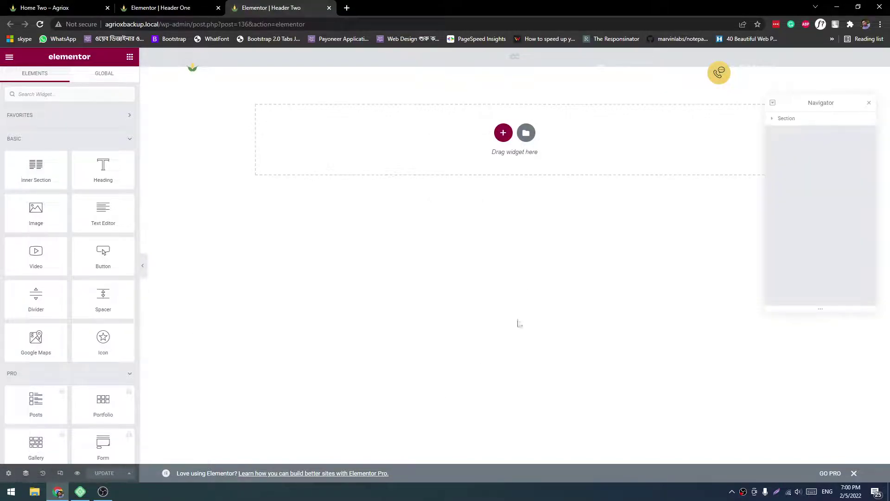
pyautogui.click(777, 122)
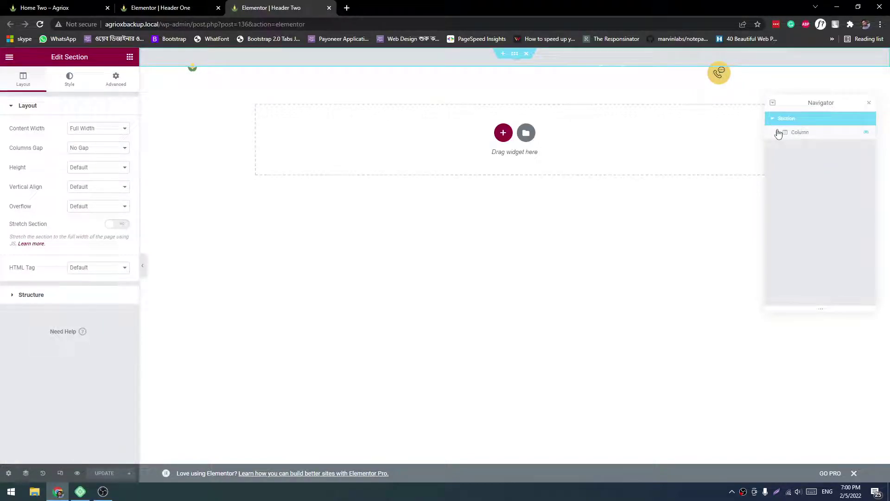
pyautogui.click(779, 133)
pyautogui.click(799, 147)
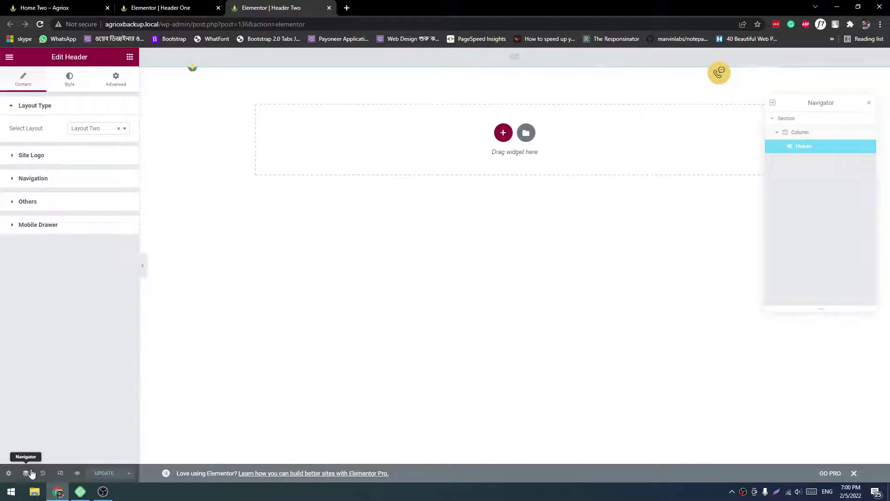
# Set the Light Logo to the organic badge about-icon-1-2.png and go to the Home Two tab
pyautogui.click(45, 160)
pyautogui.click(85, 181)
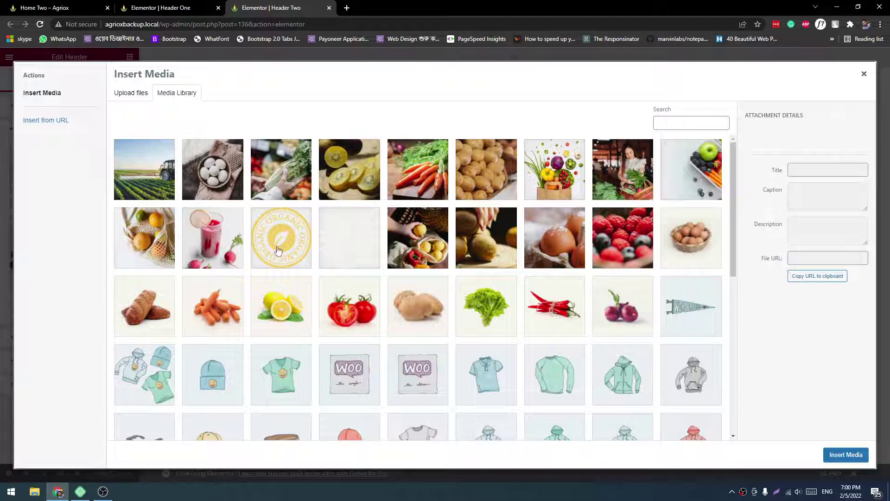
pyautogui.click(282, 252)
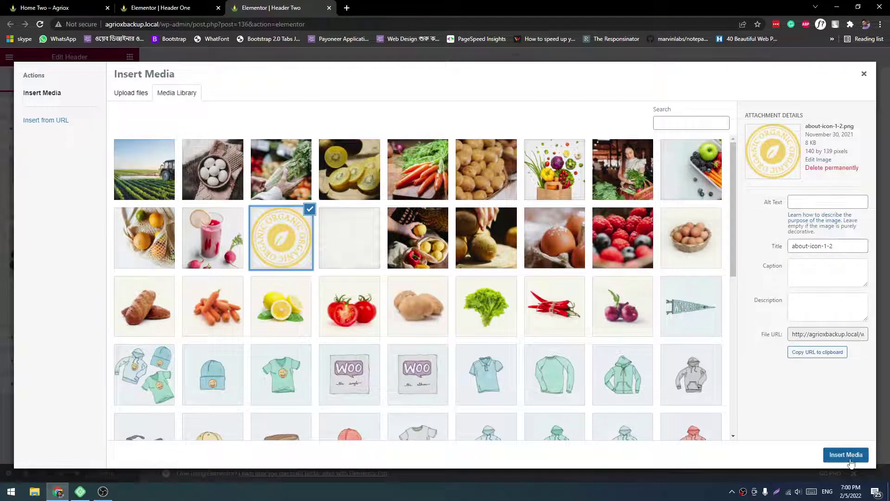
pyautogui.click(846, 455)
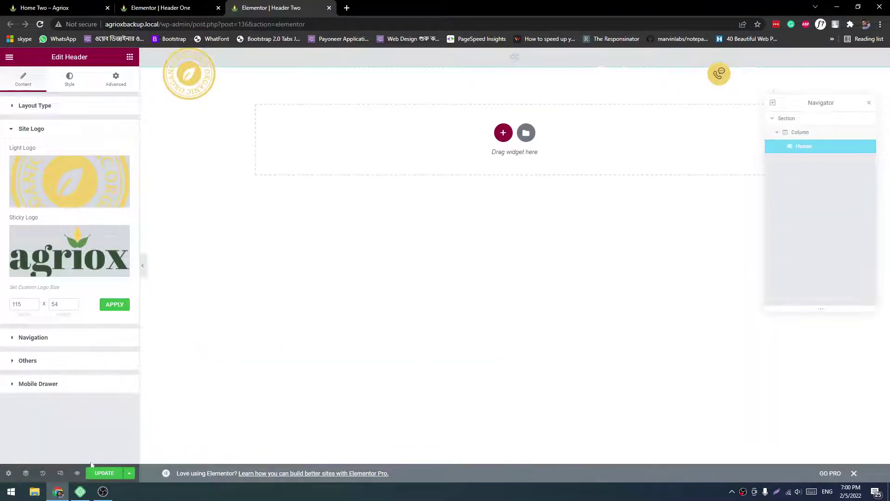
pyautogui.click(64, 7)
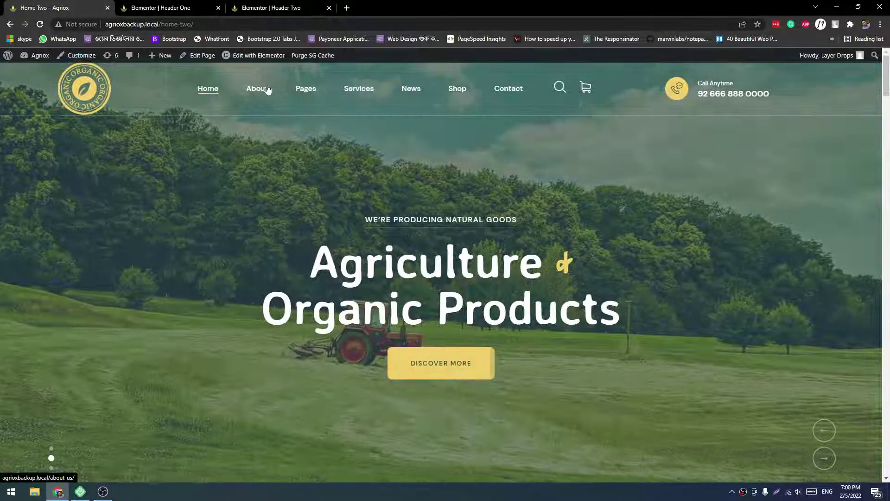
# Check the new badge logo on Home Two, then bring up Edit with Elementor for Footer One
pyautogui.scroll(-8, 299, 299)
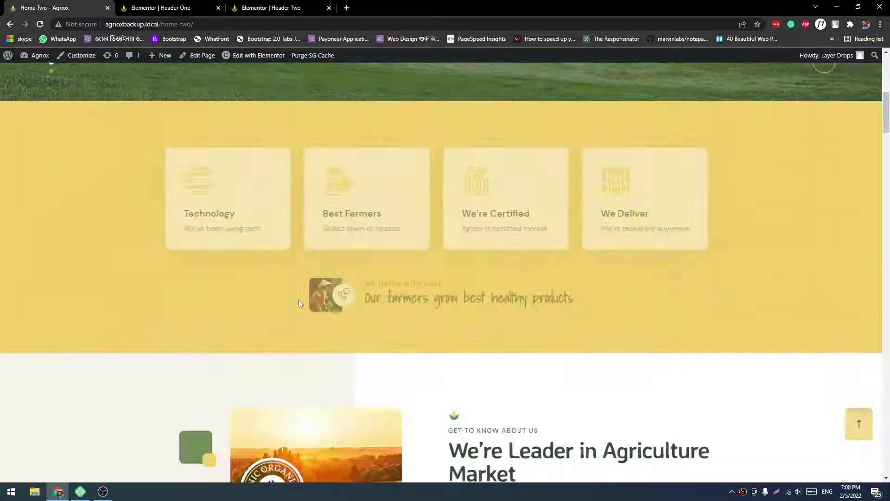
pyautogui.scroll(4, 249, 94)
pyautogui.moveTo(252, 63)
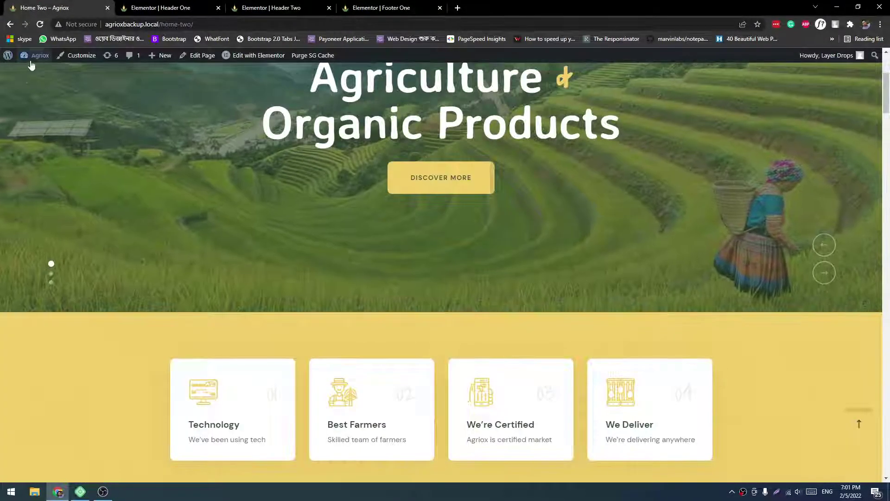
# Replace Footer One's about-column logo with about-icon-1-2.png and switch to the Dashboard tab
pyautogui.click(35, 72)
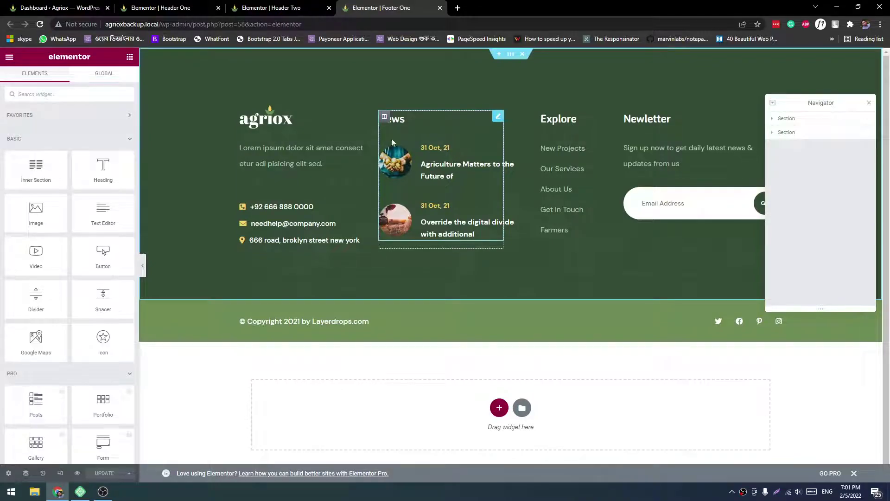
pyautogui.click(268, 111)
pyautogui.click(268, 111)
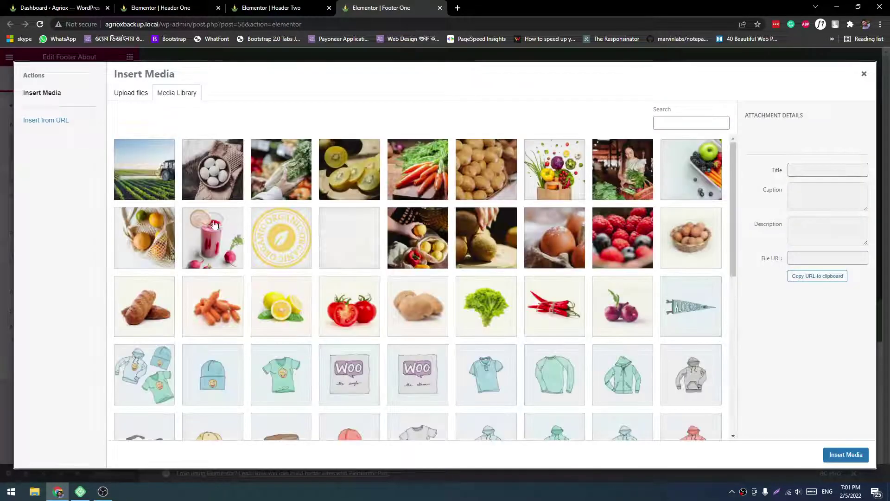
pyautogui.click(272, 244)
pyautogui.click(838, 455)
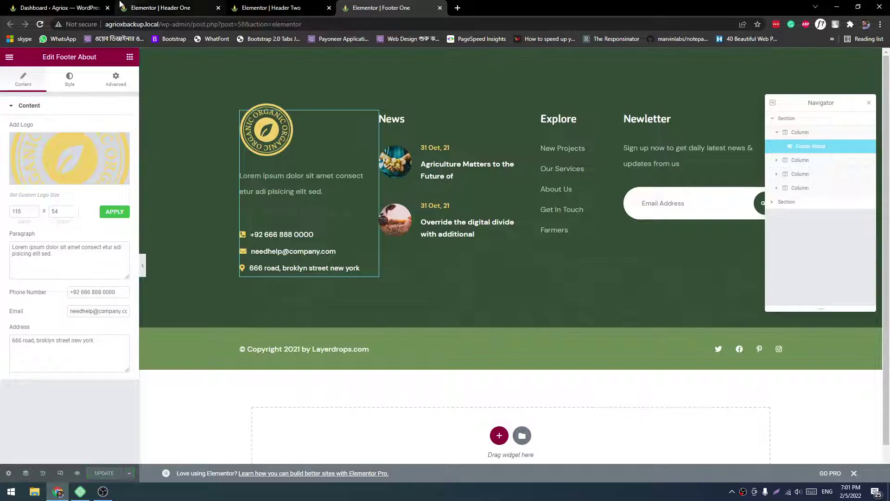
pyautogui.click(56, 8)
pyautogui.moveTo(27, 61)
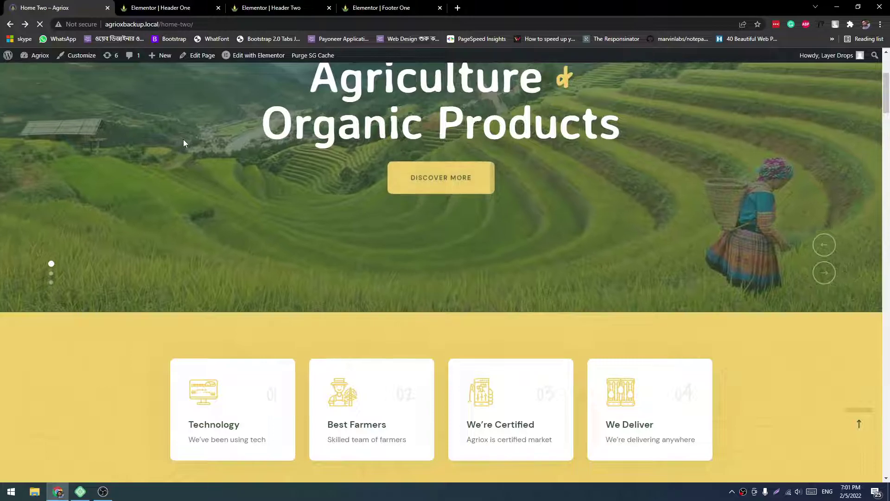
# Reload Home Two and check the organic badge logo in the footer and header
pyautogui.press('F5')
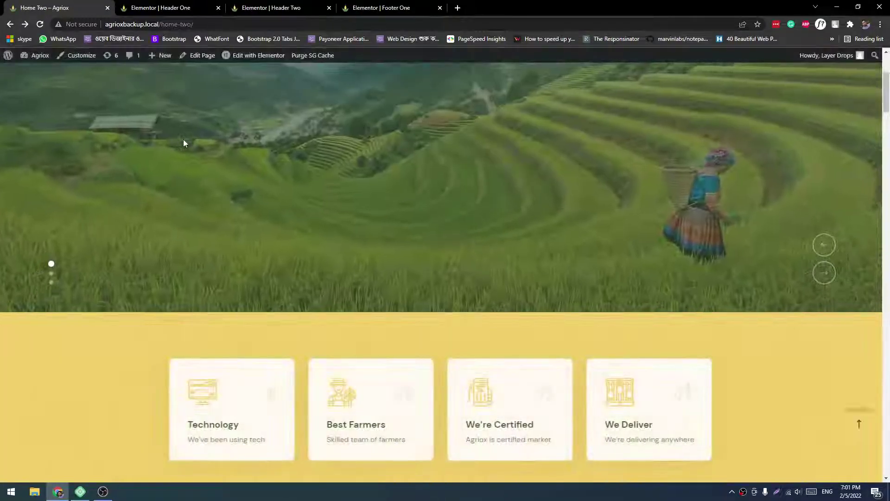
pyautogui.press('End')
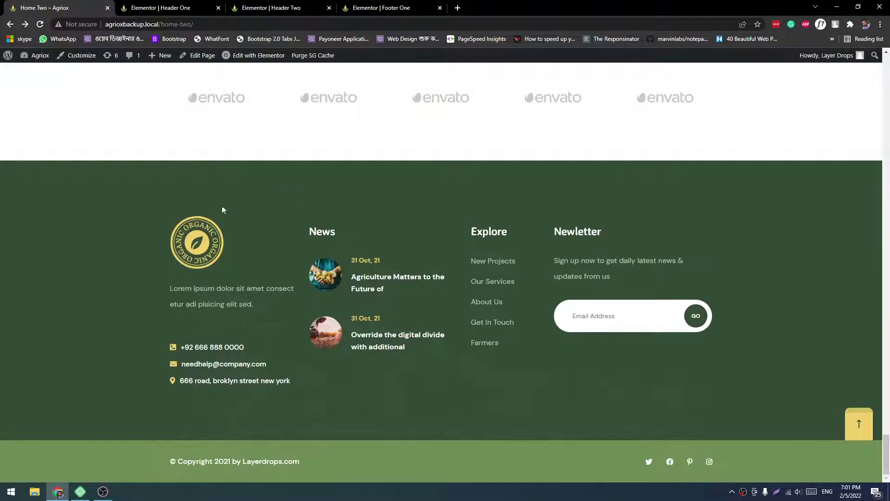
pyautogui.press('Home')
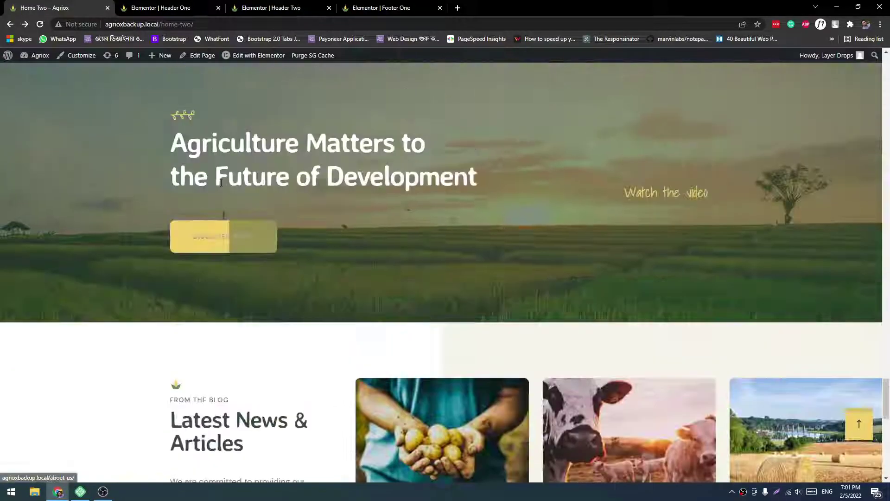
pyautogui.scroll(-15, 221, 182)
pyautogui.scroll(12, 222, 182)
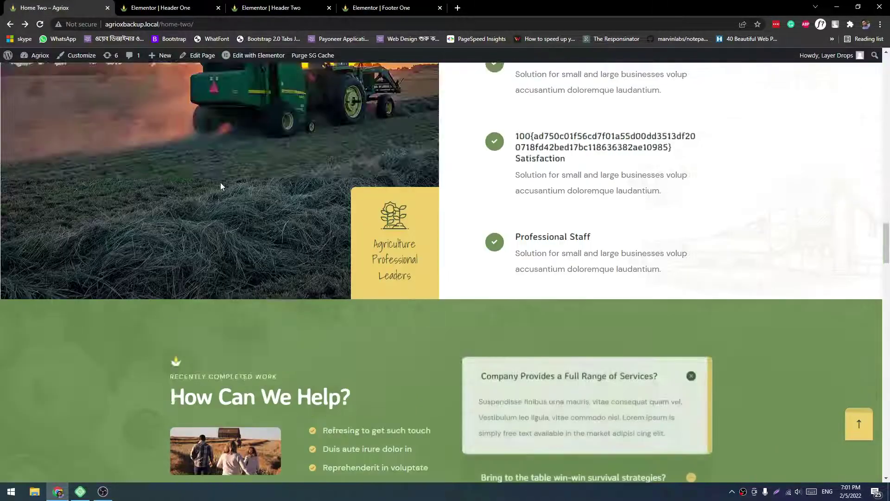
pyautogui.scroll(-5, 221, 186)
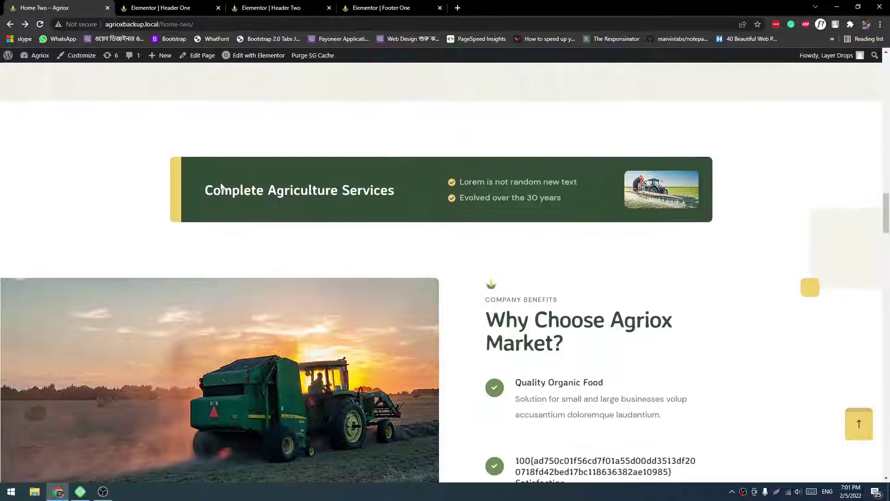
pyautogui.scroll(8, 222, 186)
pyautogui.scroll(10, 221, 186)
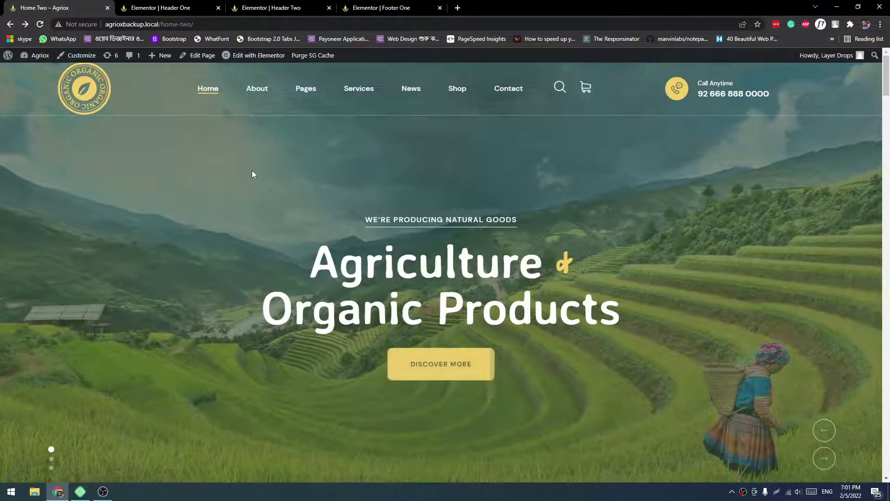
# Open the About Us page and scroll to its footer to check the organic badge logo
pyautogui.moveTo(253, 60)
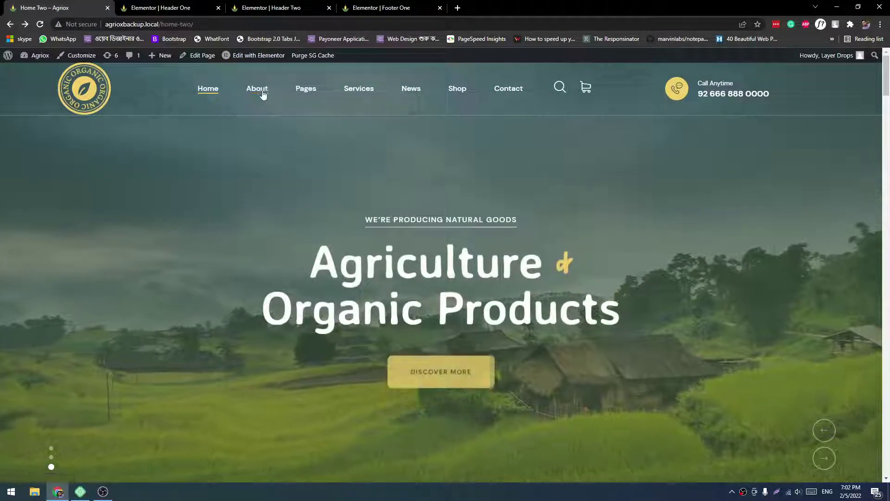
pyautogui.click(262, 94)
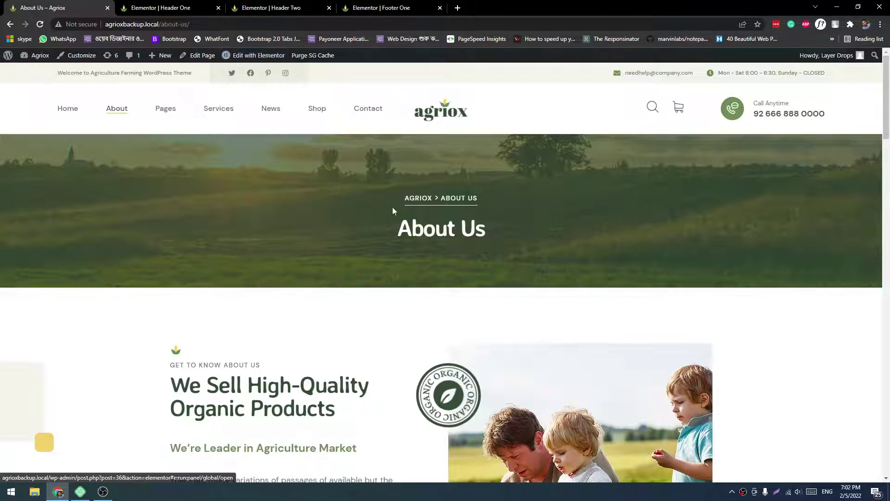
pyautogui.scroll(-10, 388, 225)
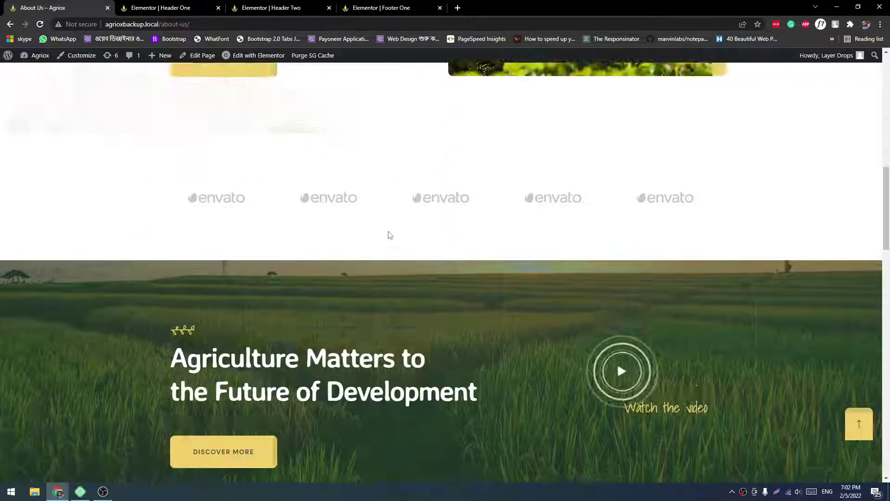
pyautogui.scroll(-20, 388, 230)
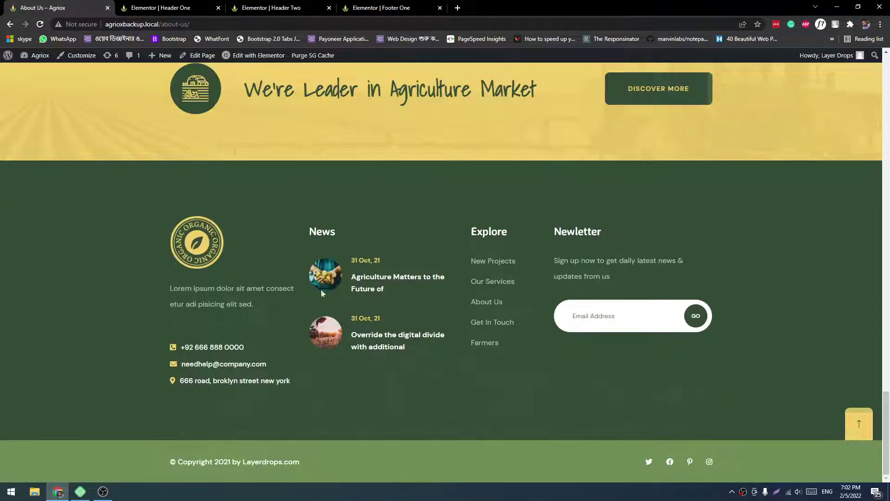
pyautogui.scroll(15, 280, 242)
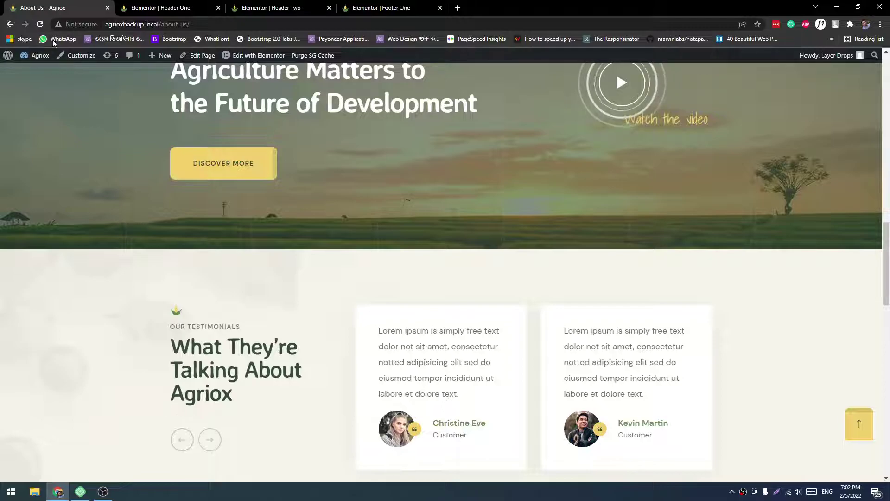
pyautogui.scroll(6, 371, 123)
pyautogui.scroll(20, 371, 123)
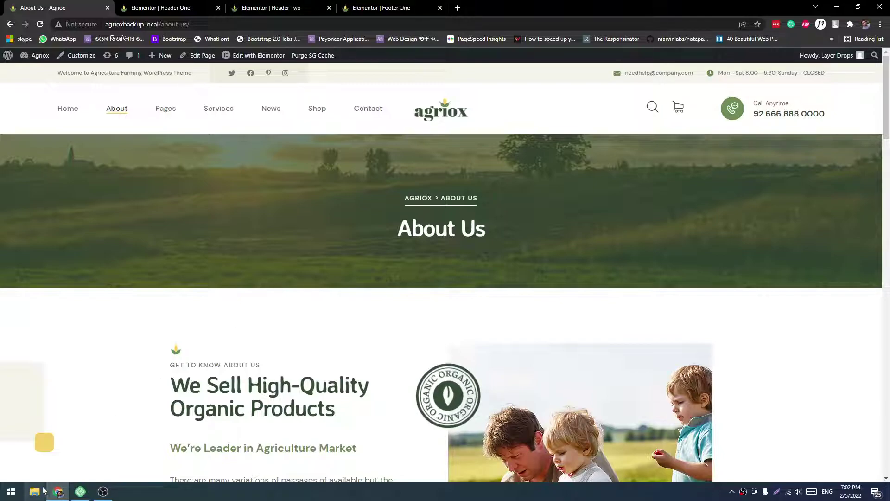
# Switch to the OBS Studio window, bringing it in front of the browser
pyautogui.moveTo(103, 491)
pyautogui.click(121, 474)
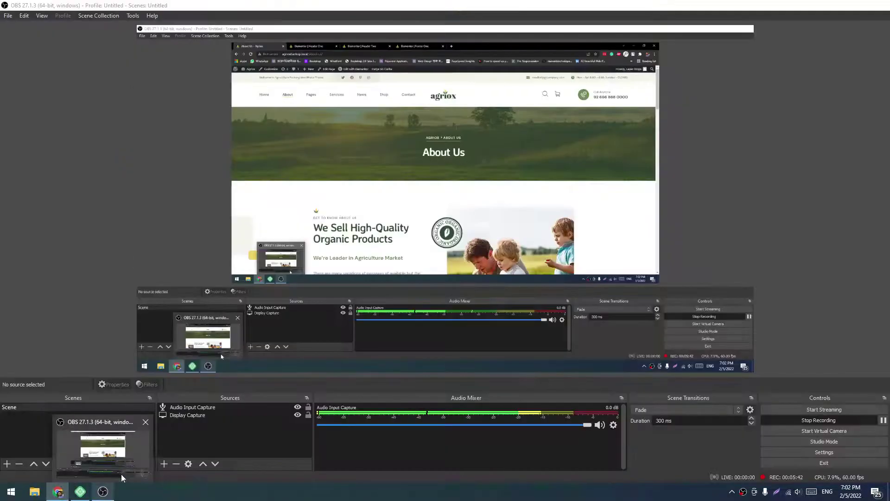